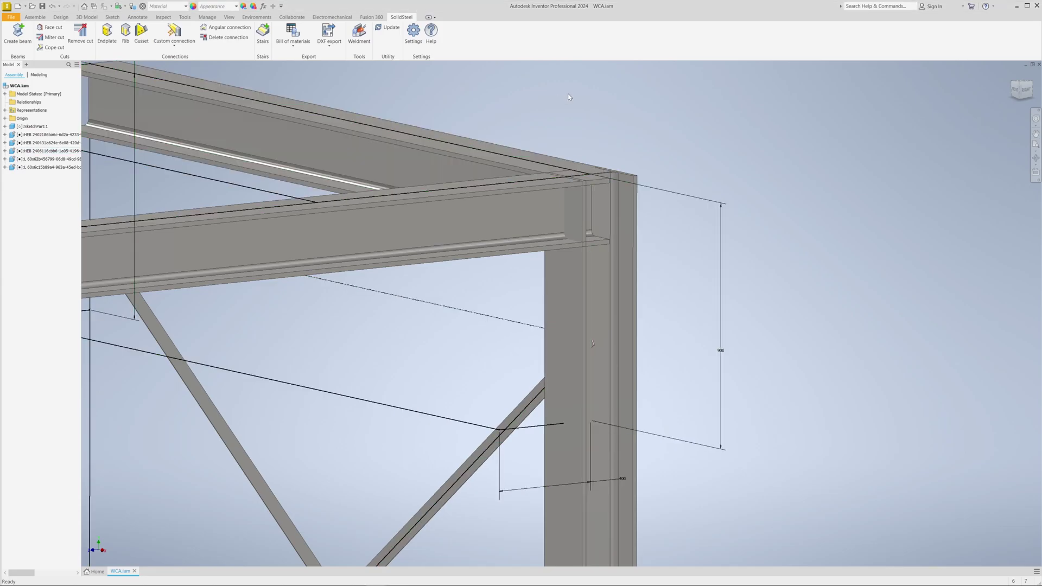
Step: Join the horizontal HEB beam's end face to the column with a bolted IH1B 240x27 endplate
scroll(568, 93, up, 3)
scroll(568, 96, up, 3)
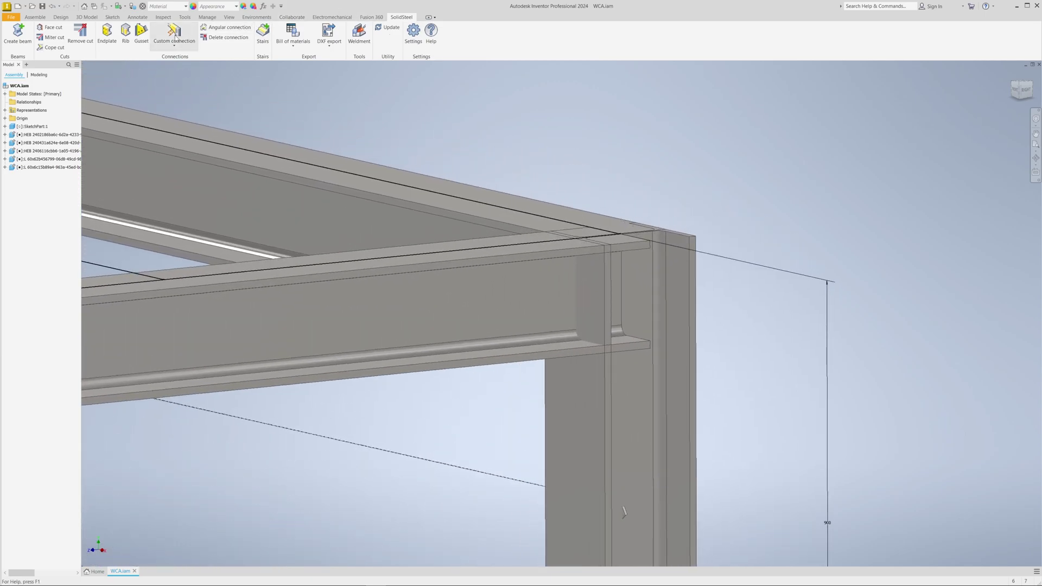
click(107, 34)
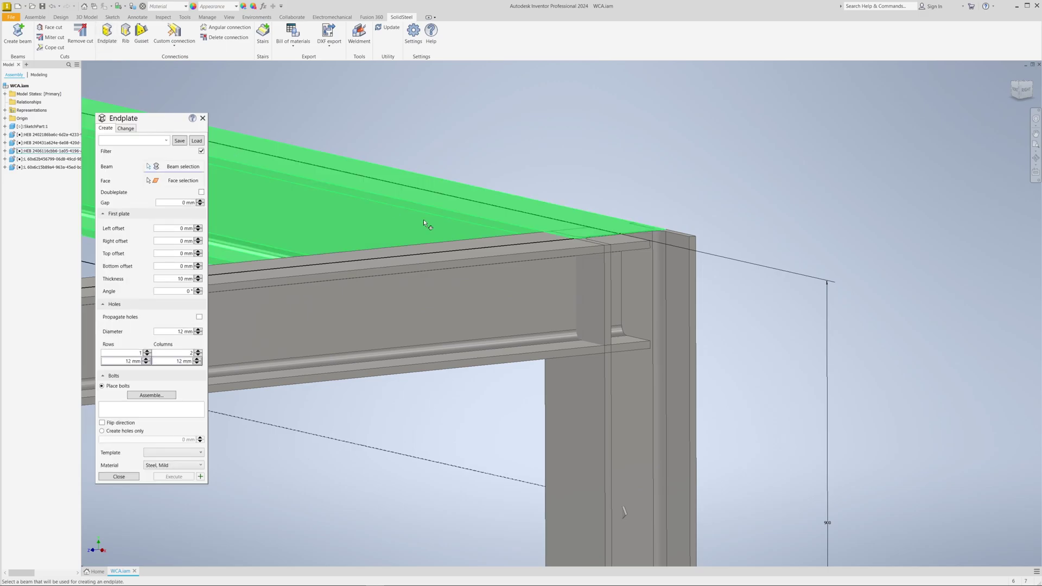
click(591, 285)
click(591, 290)
click(166, 141)
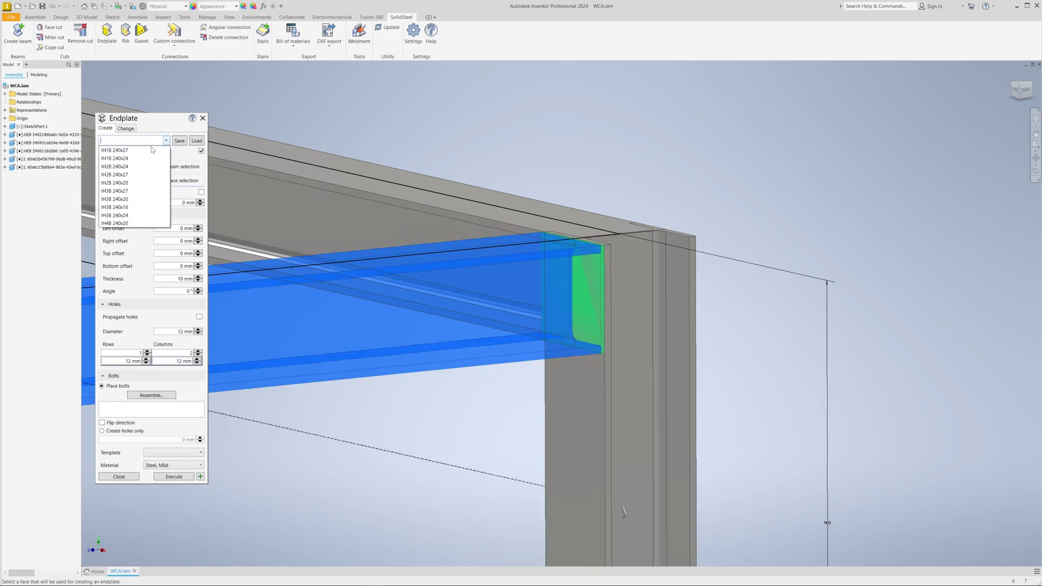
click(142, 154)
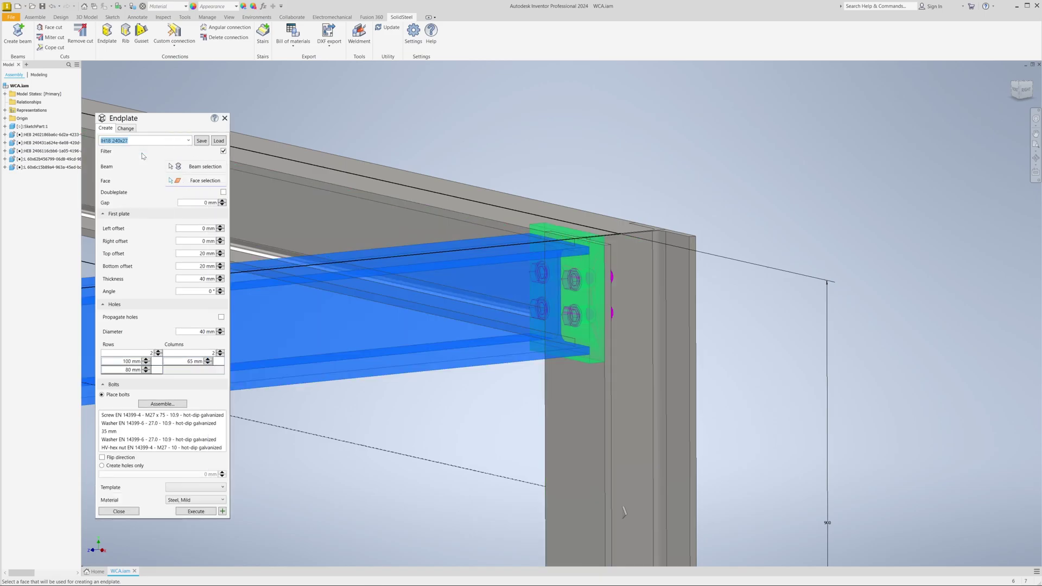
click(197, 513)
drag(82, 446, 189, 379)
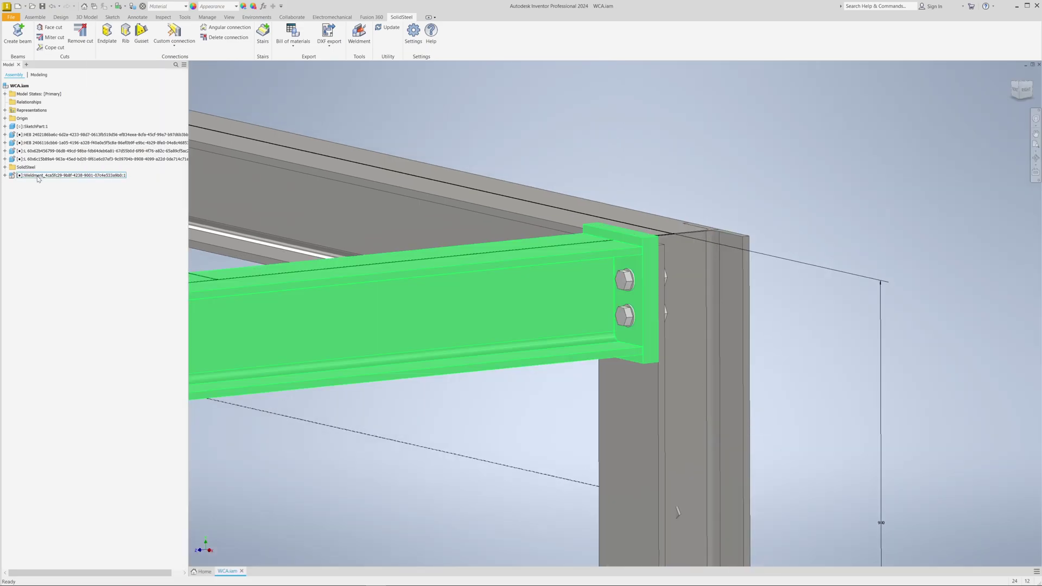
Step: Expand the new weldment in the browser to see the Endplate and HEB 240 beam
click(5, 176)
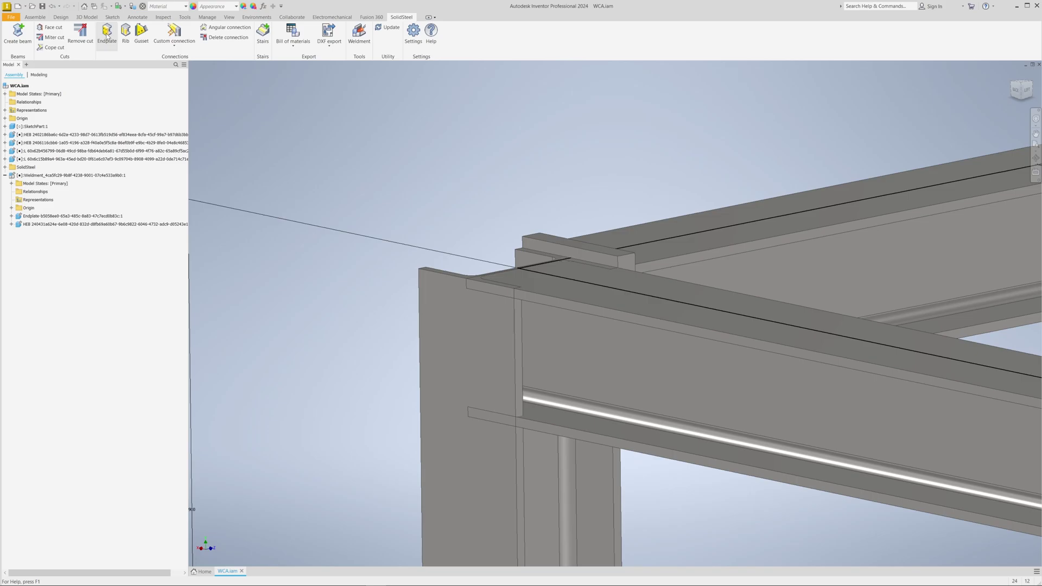
Step: Bolt the second HEB beam to the column with a double IH1B 240x27 endplate
click(577, 301)
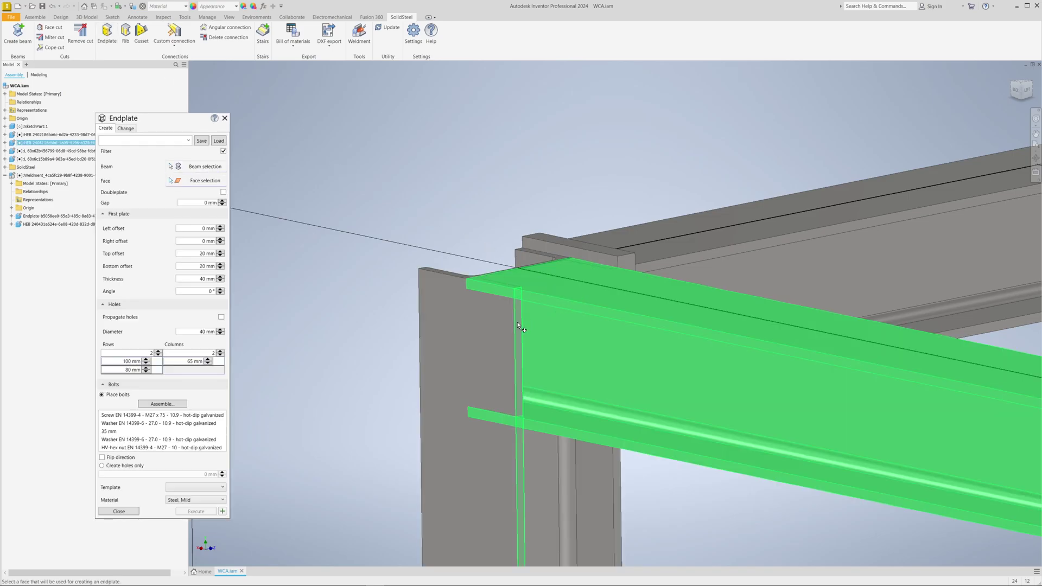
click(188, 140)
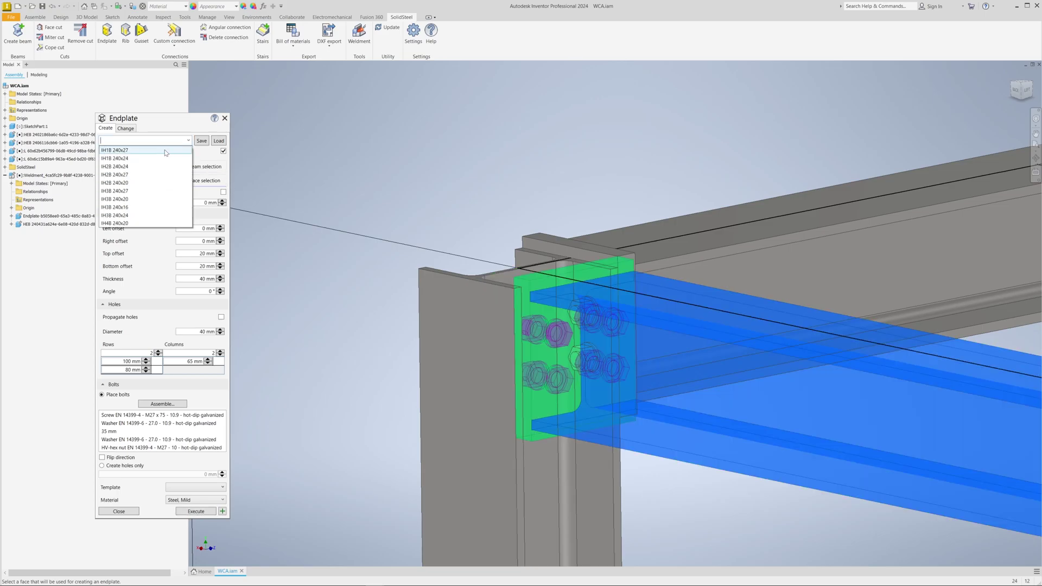
click(163, 154)
click(223, 192)
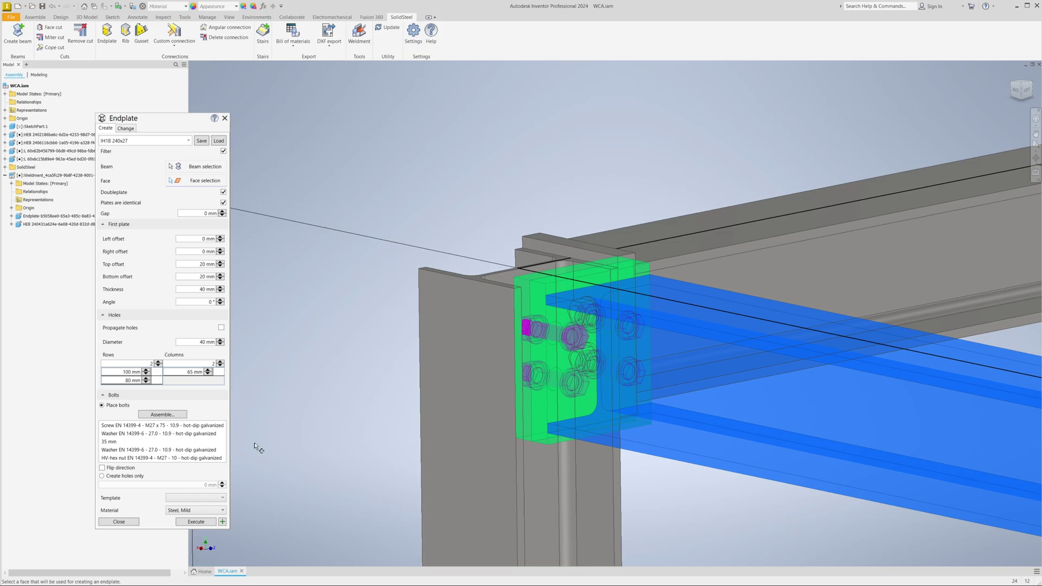
click(196, 522)
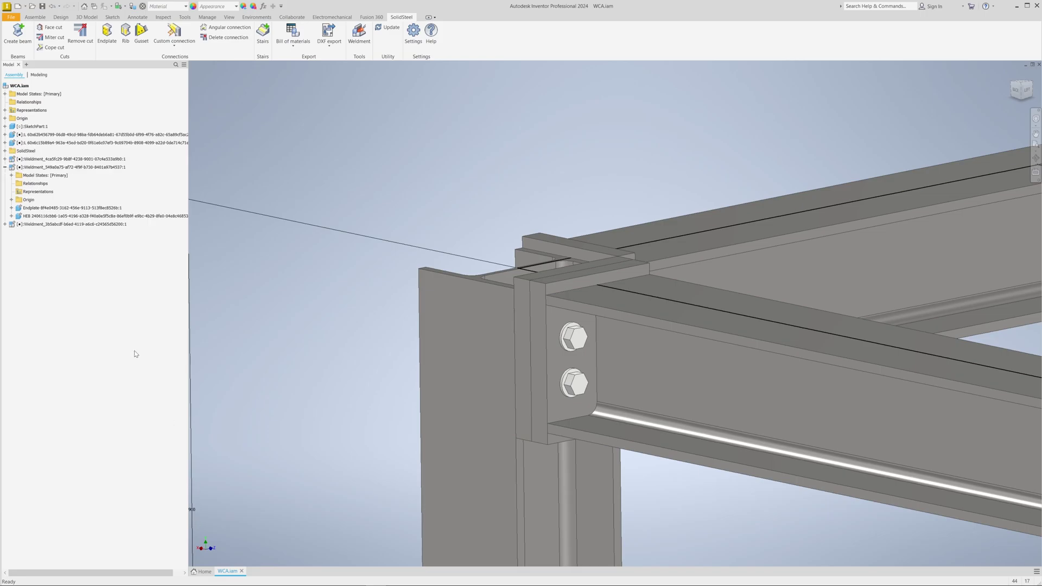
click(37, 167)
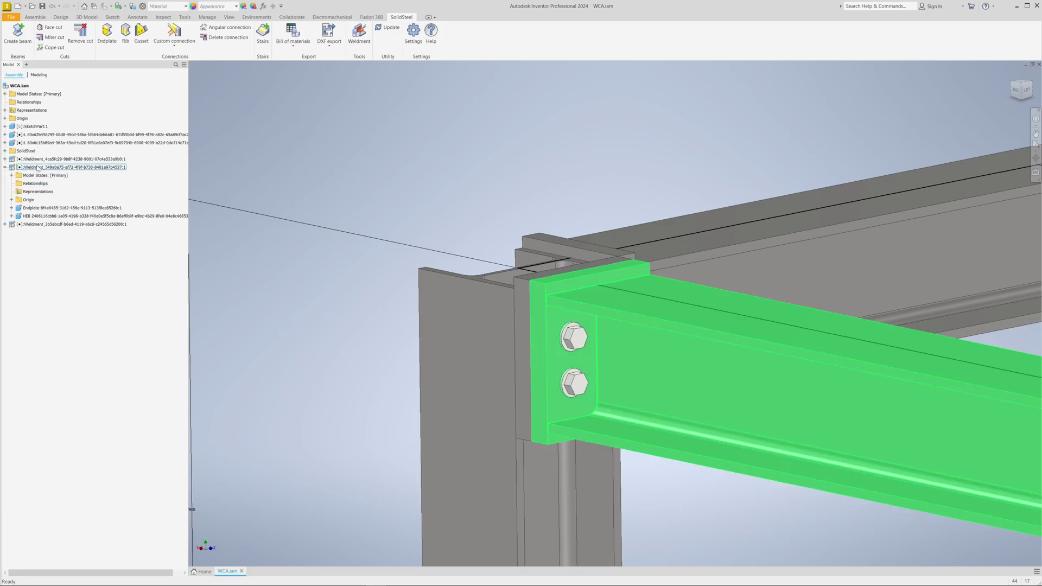
click(33, 225)
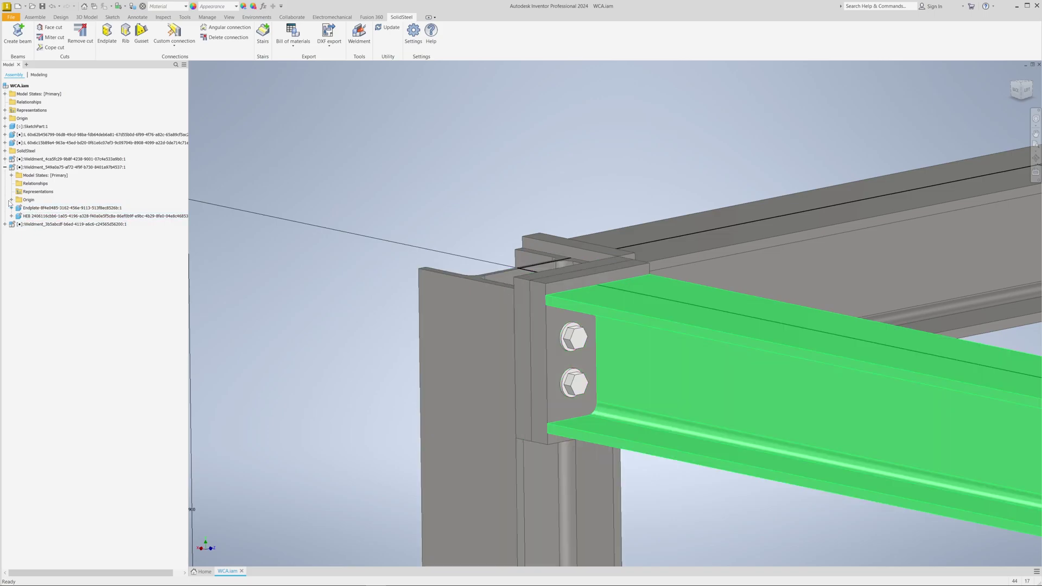
click(4, 168)
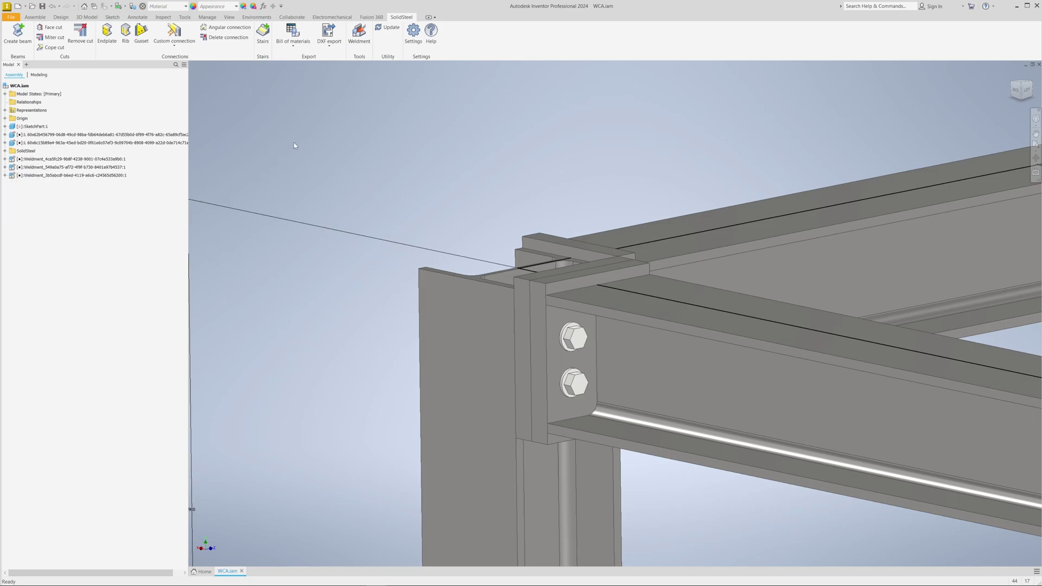
shift+middle_drag(199, 81, 238, 106)
Step: Add rib plates at the column top, referenced to the column edge at the middle offset
scroll(239, 106, up, 2)
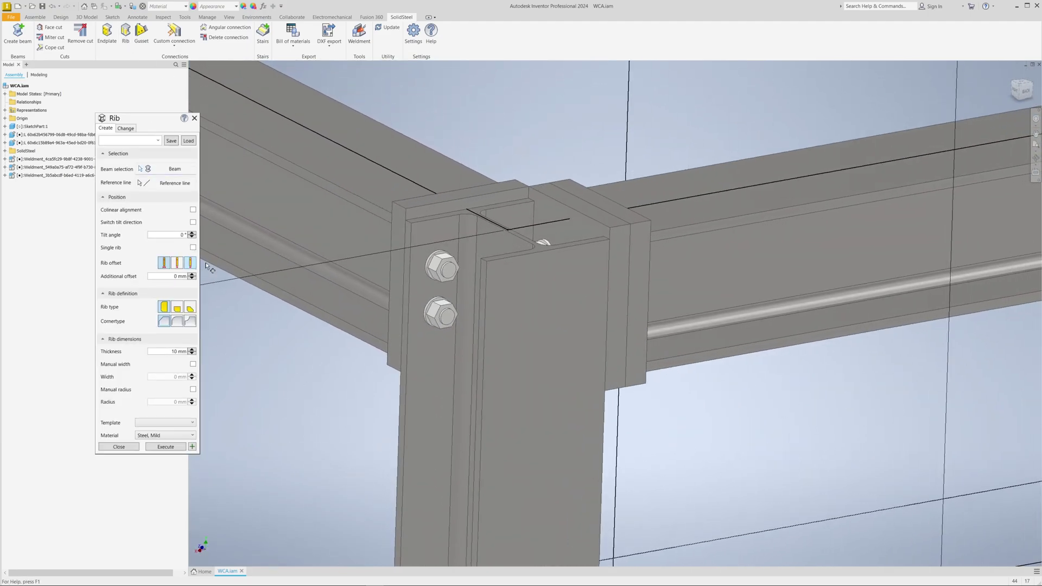
click(425, 226)
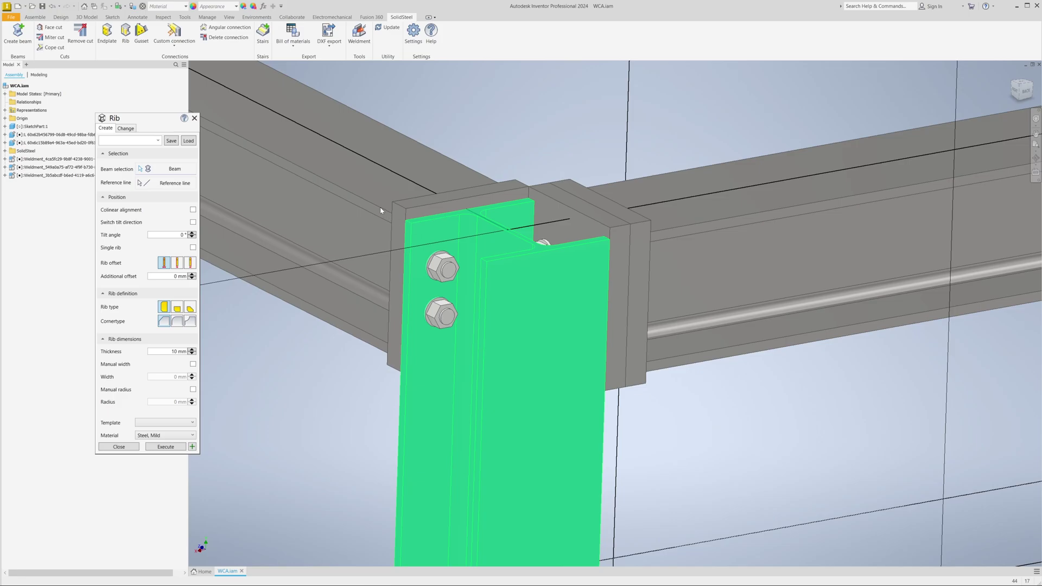
click(380, 208)
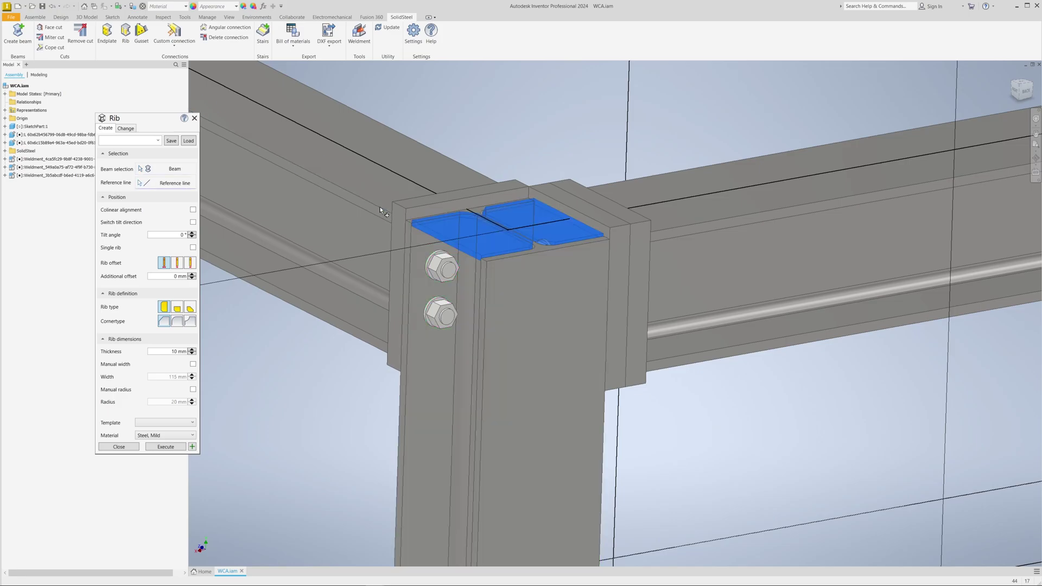
click(180, 264)
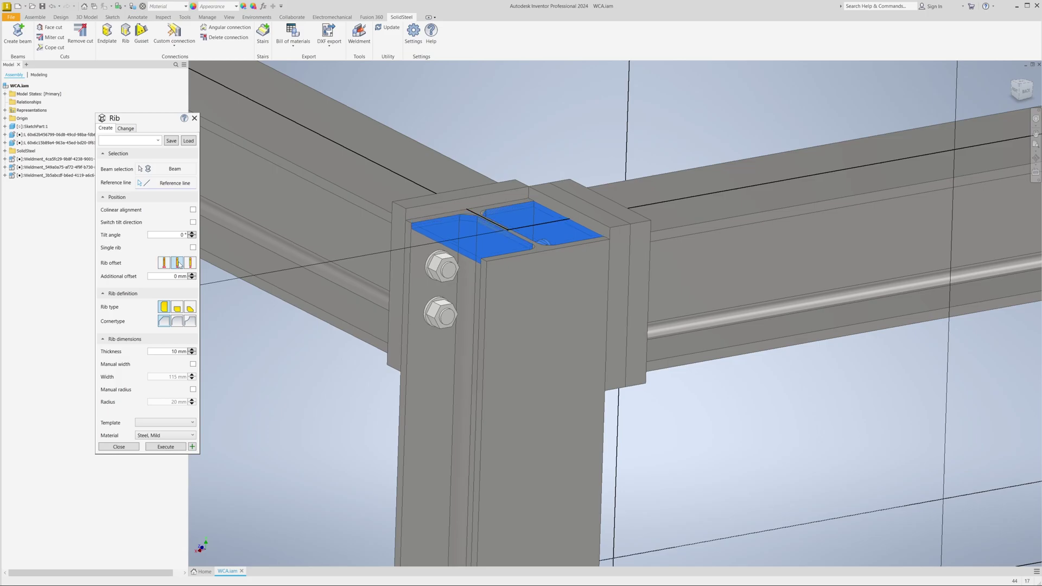
click(192, 450)
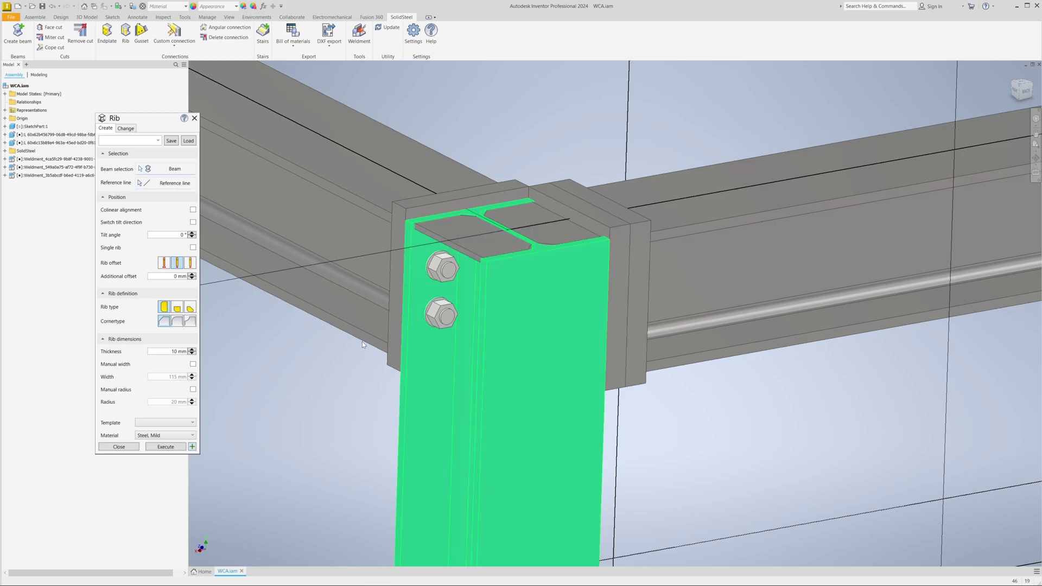
Step: Add a rib on the column just below the beam connection, shifted upward
click(363, 340)
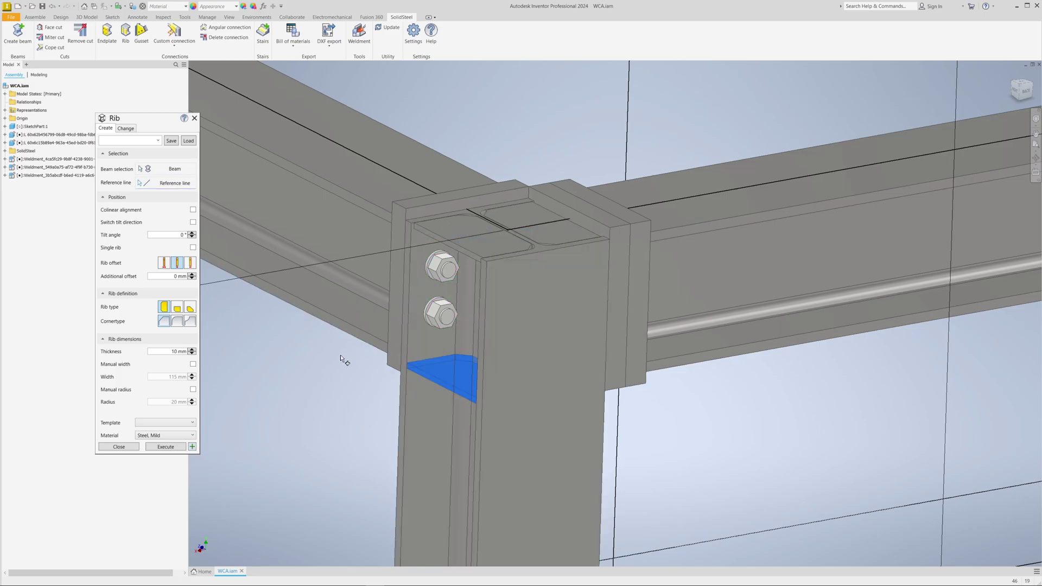
click(193, 266)
click(192, 447)
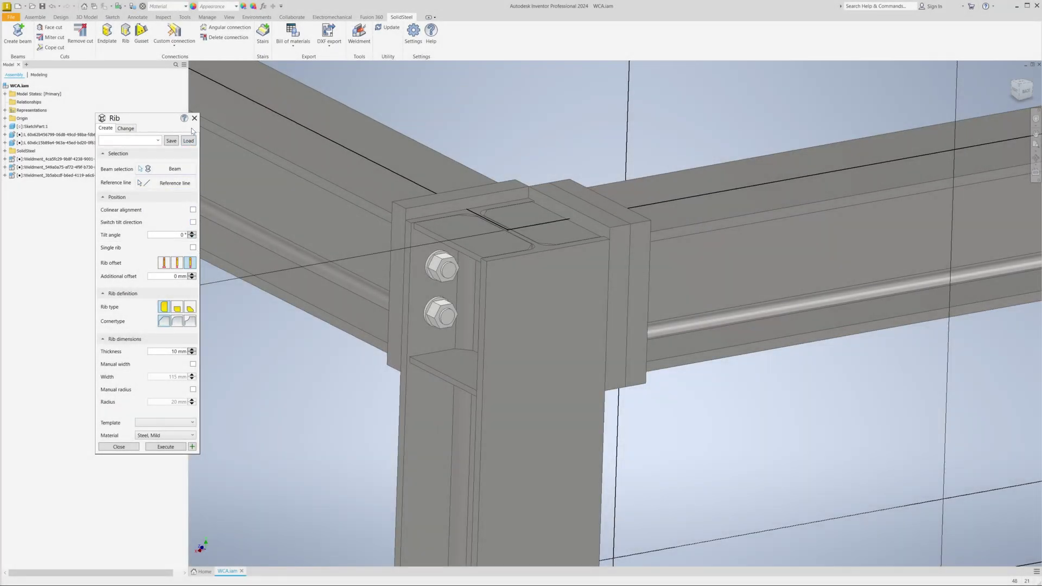
Step: Close the Rib tool, check that Weldment_3b5abcdf lists four ribs, and view the lower bracing
click(195, 117)
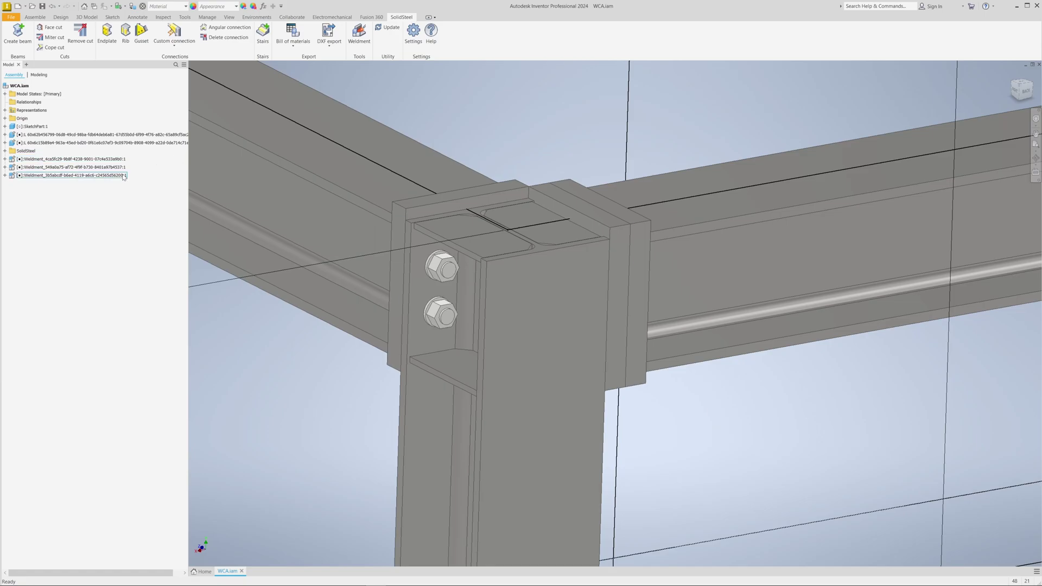
click(5, 176)
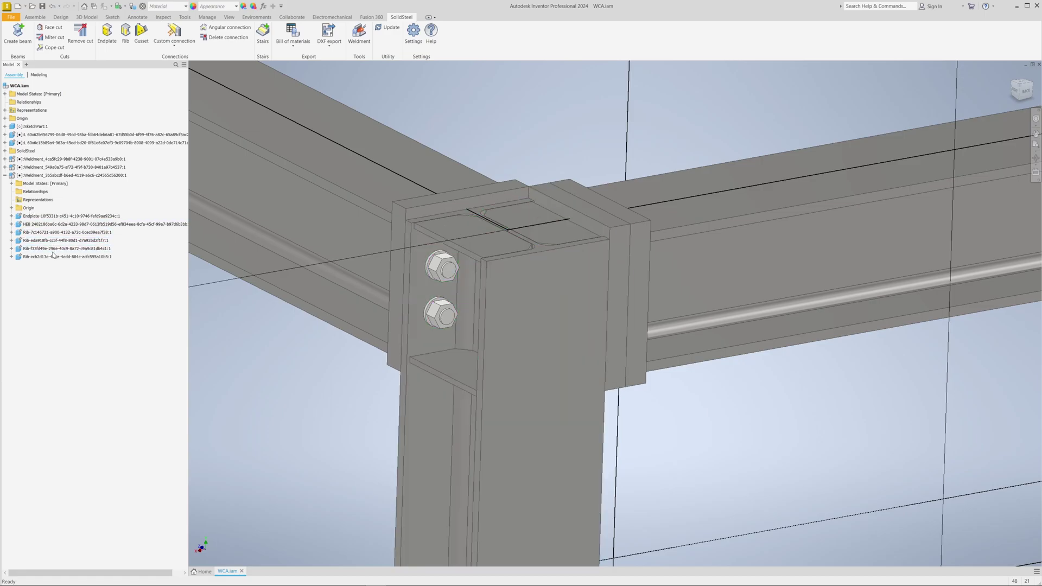
click(5, 176)
key(F5)
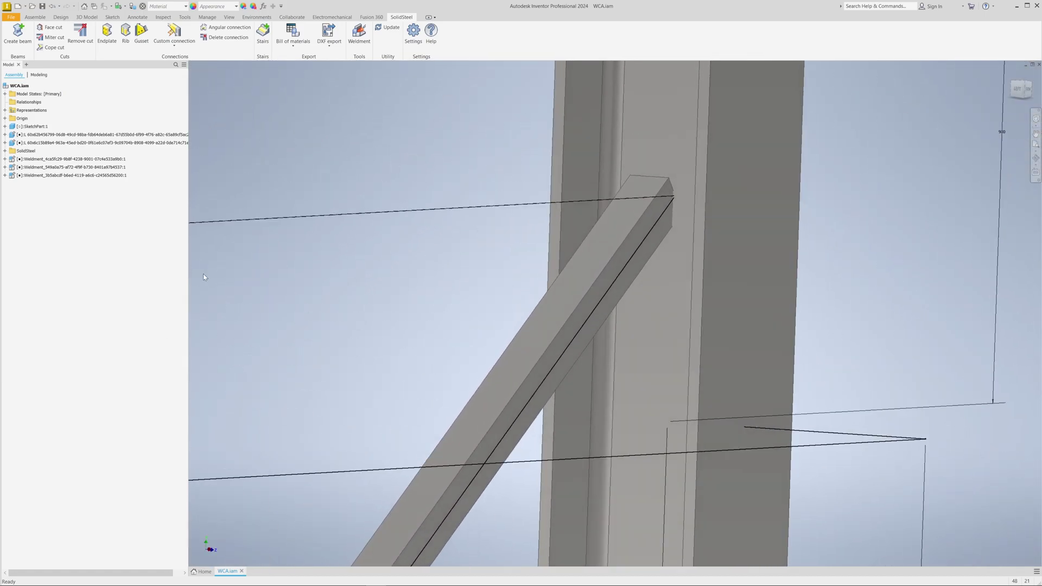
Step: Connect the diagonal brace face to the column face with a bolted DemoGussetPlate gusset
click(141, 32)
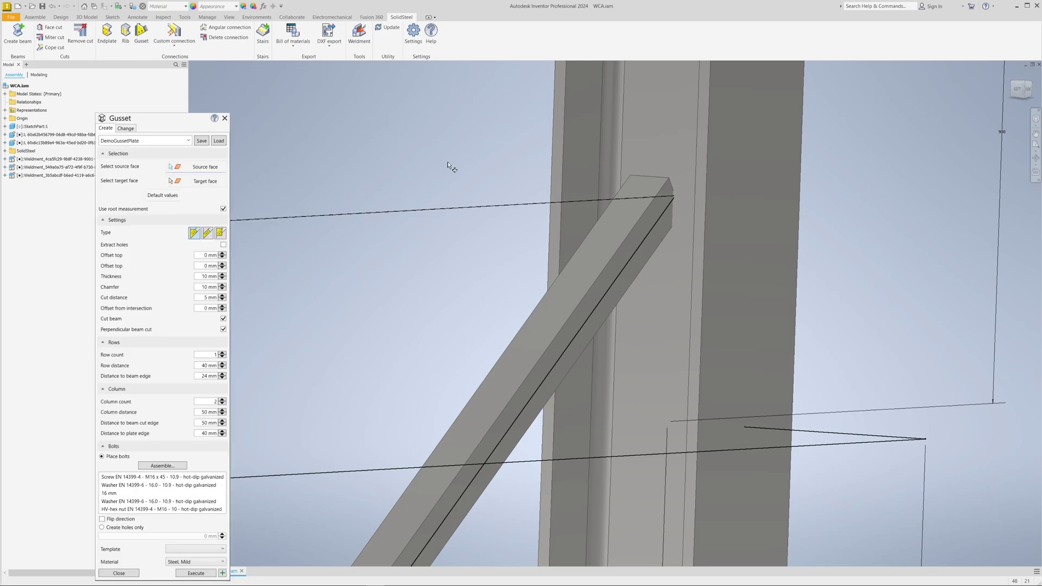
click(638, 229)
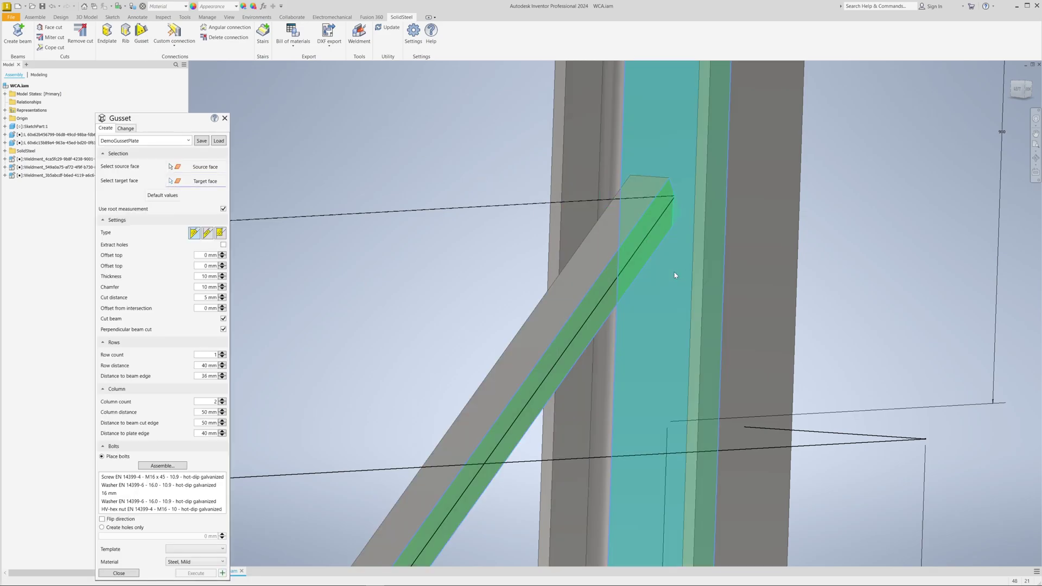
click(675, 273)
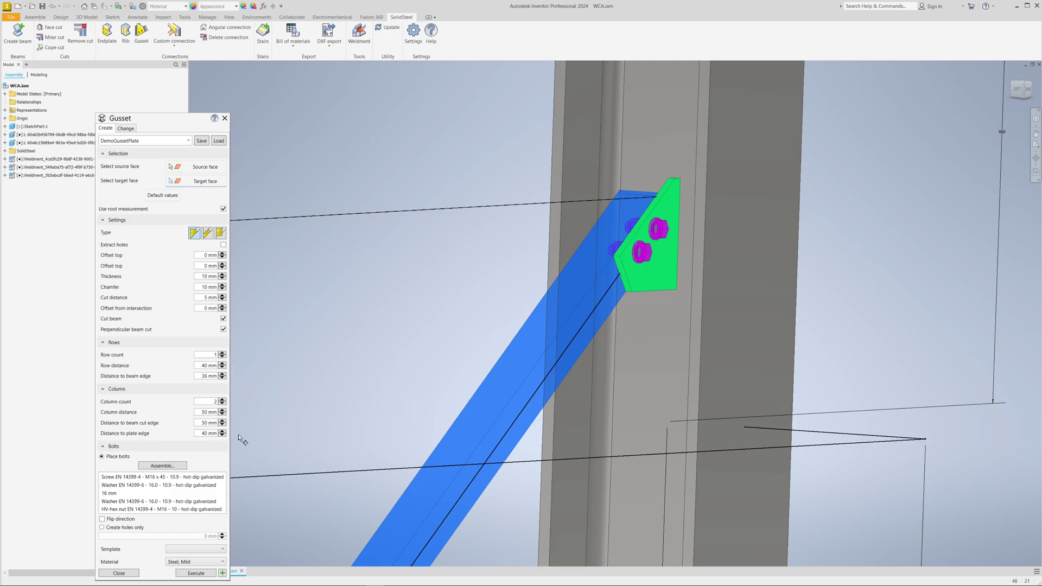
click(195, 573)
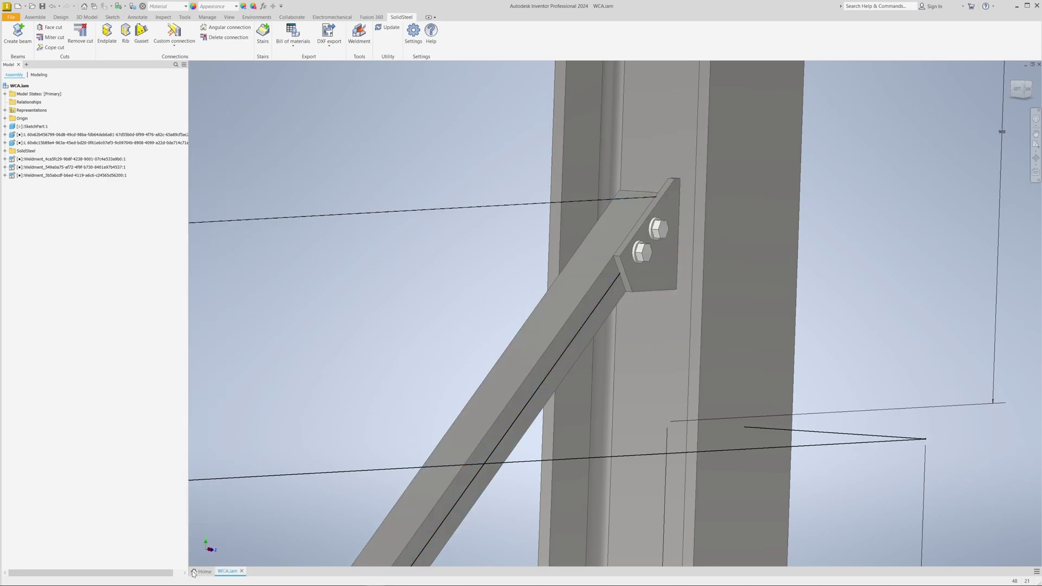
Step: Review Weldment_3b5abcdf's parts, then orient the view onto the top bolted beam-column joint
click(5, 176)
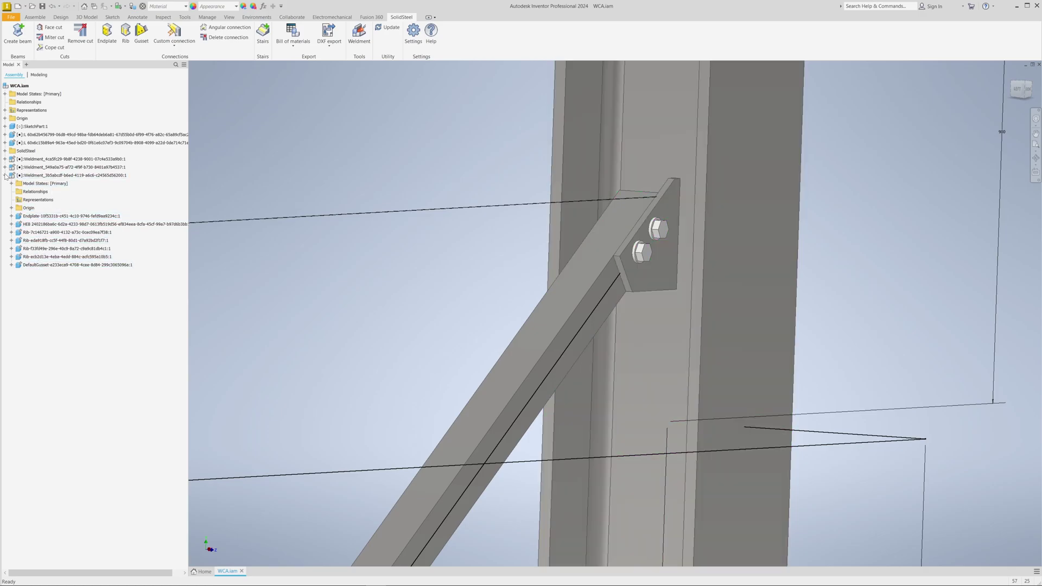
click(5, 176)
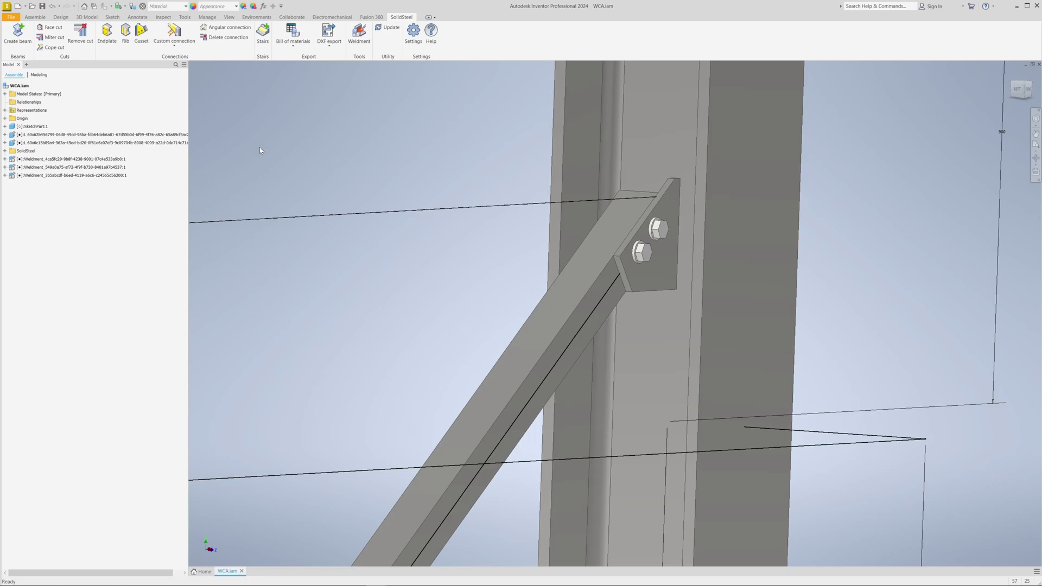
key(F5)
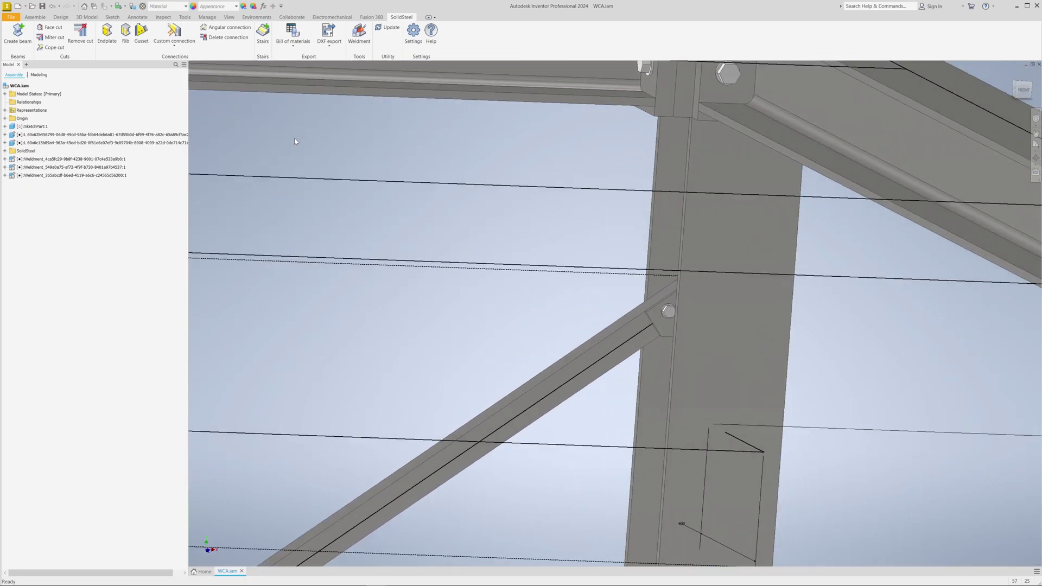
key(F5)
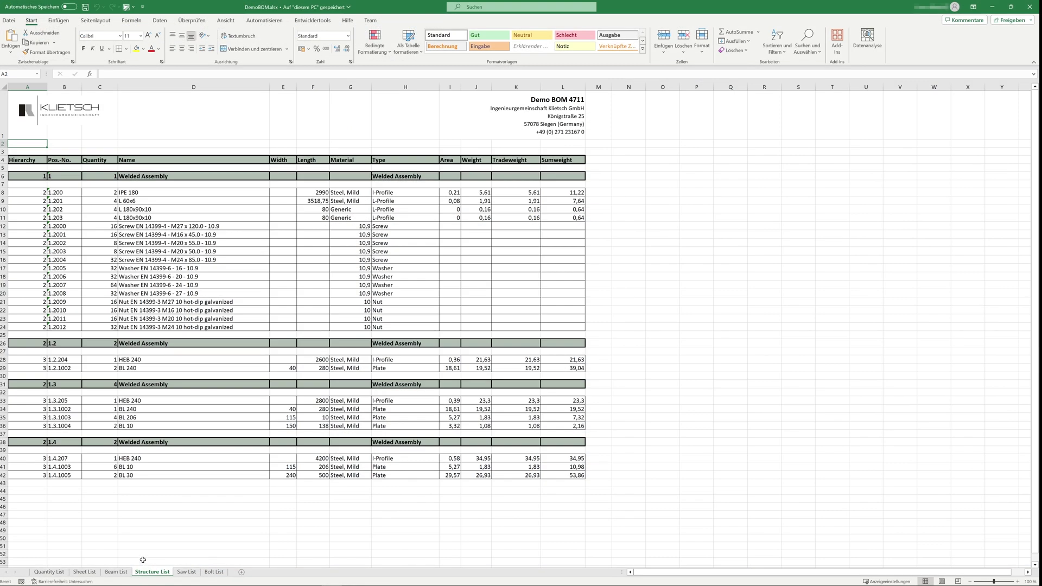
Step: Show the Beam List sheet of the DemoBOM.xlsx bill of materials
click(116, 573)
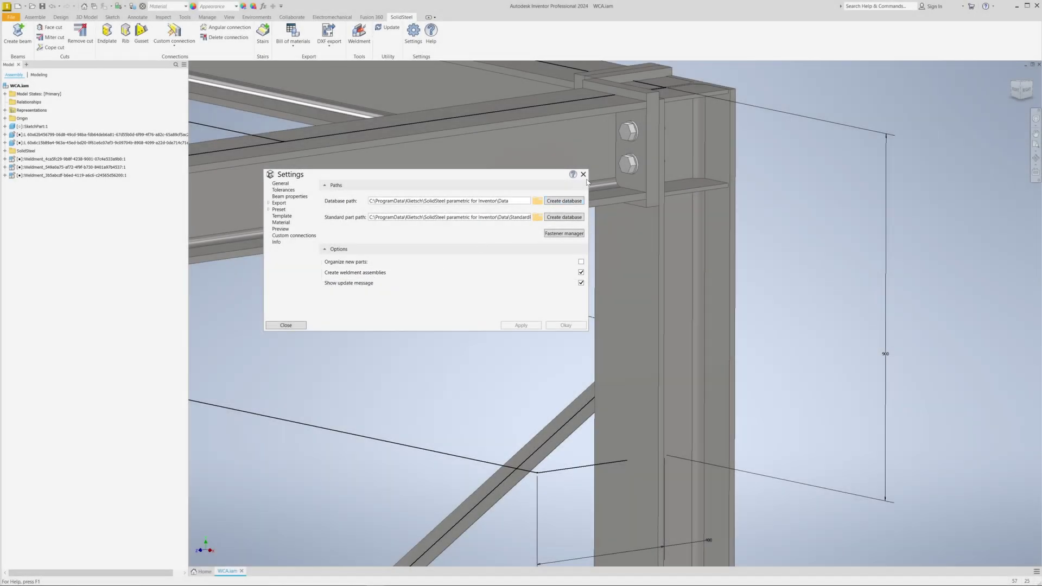
Step: Close the SolidSteel Settings dialog with Create weldment assemblies left enabled
click(584, 174)
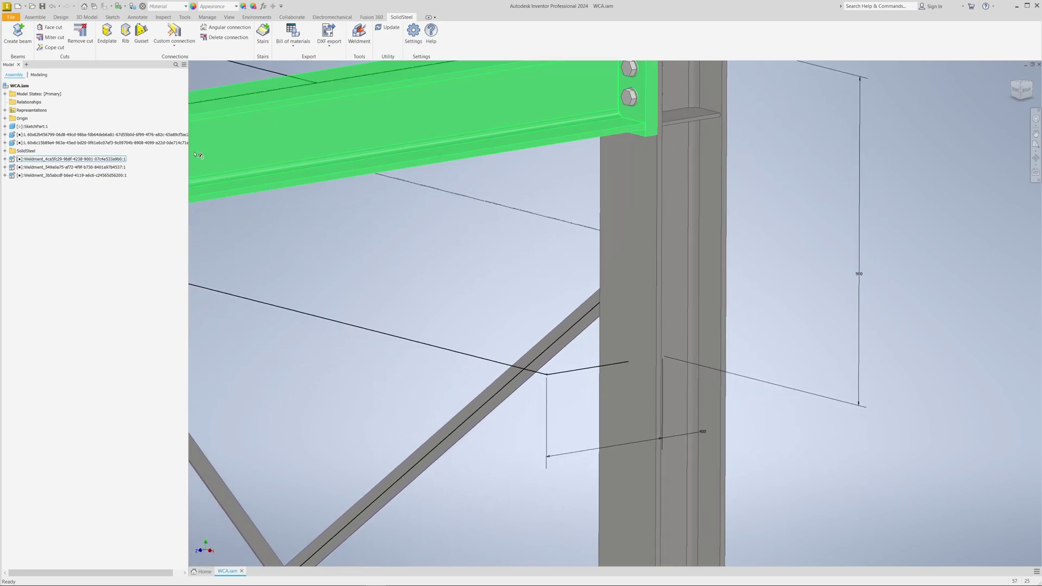
Step: Create an I-profile HEB 240 beam on the short sketch line with 0° rotation and Top height offset
click(18, 33)
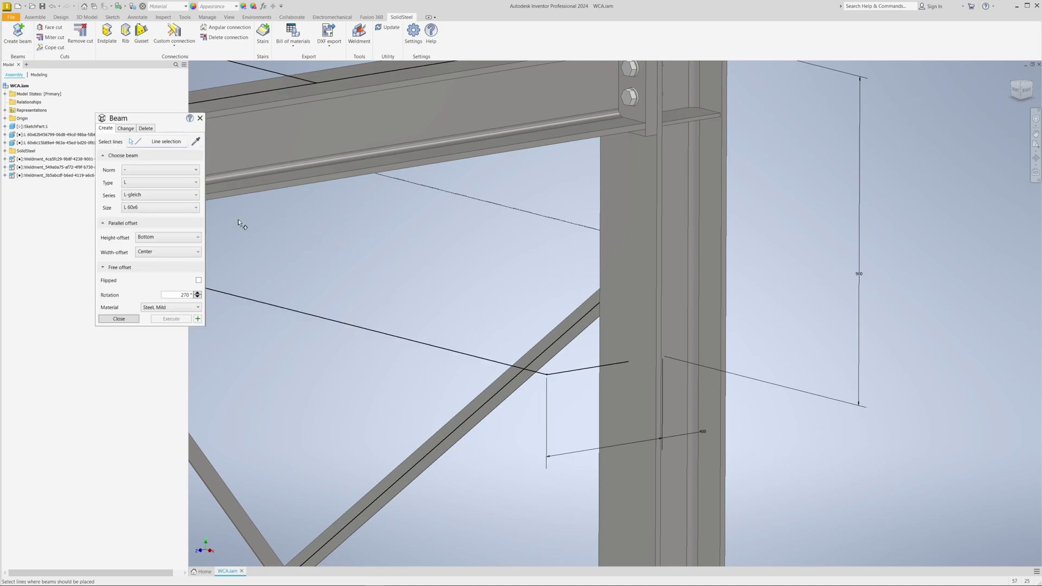
click(164, 181)
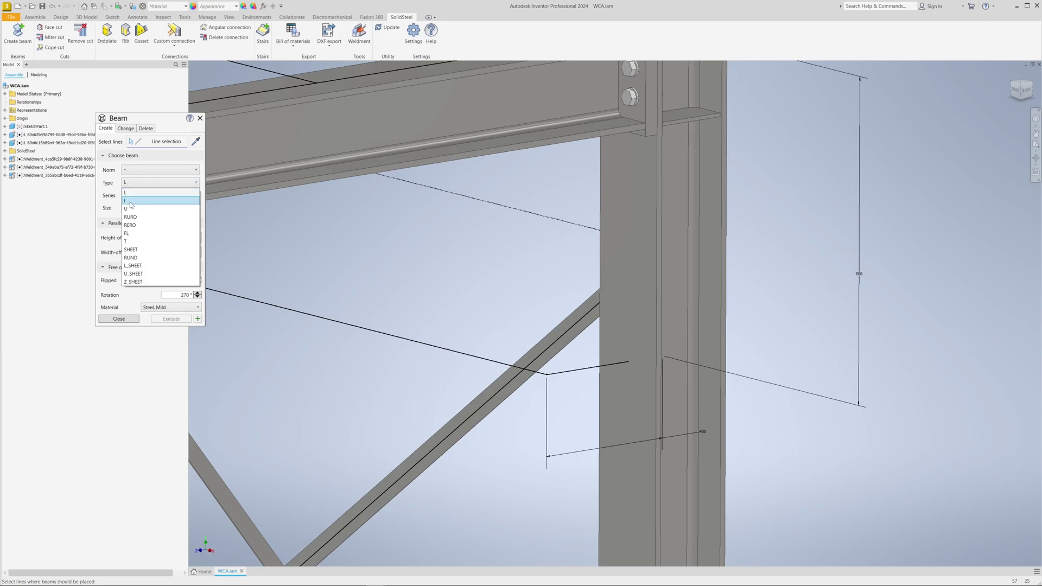
click(131, 201)
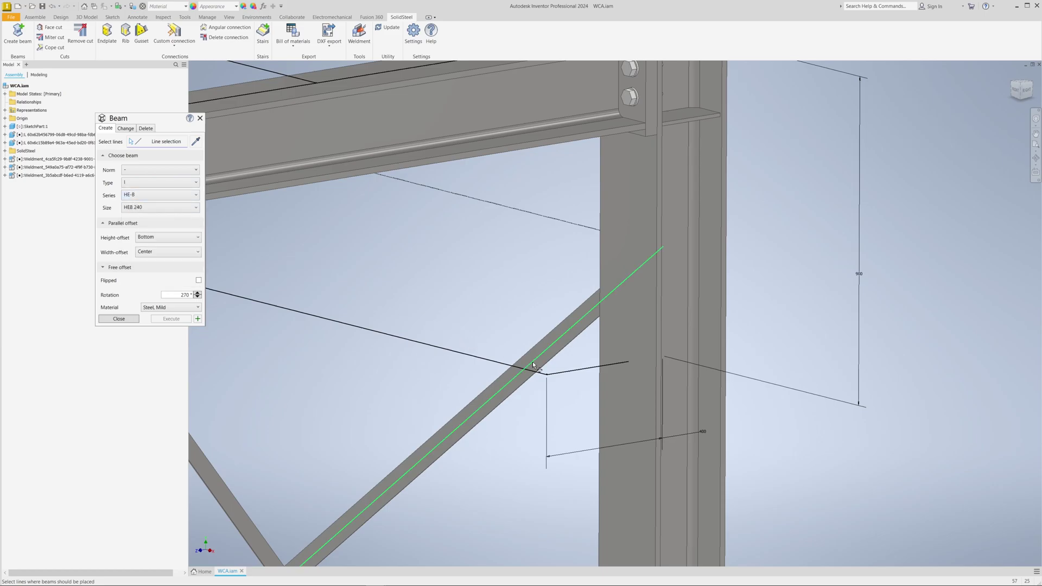
click(565, 373)
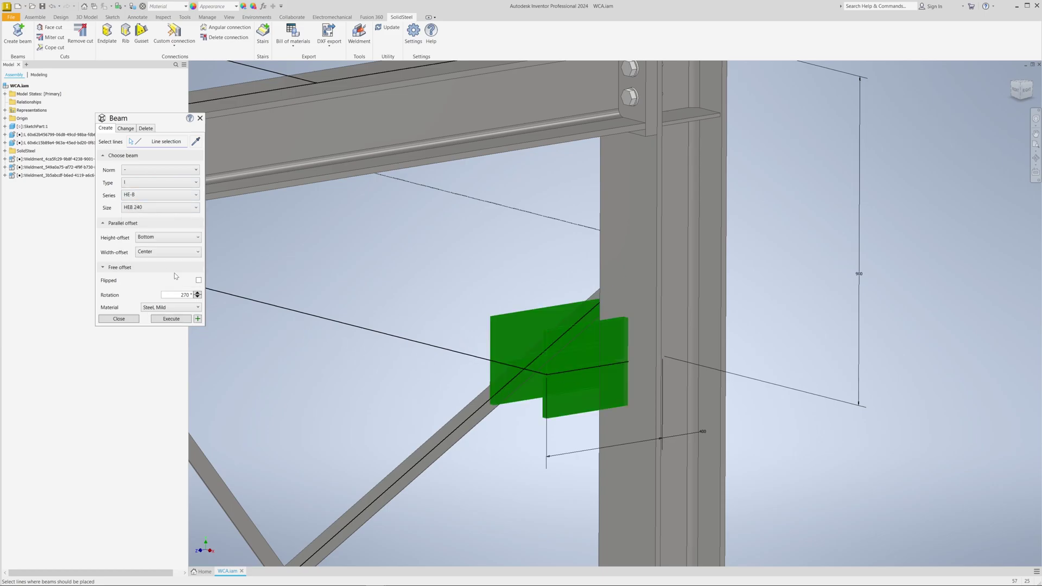
click(198, 297)
click(197, 297)
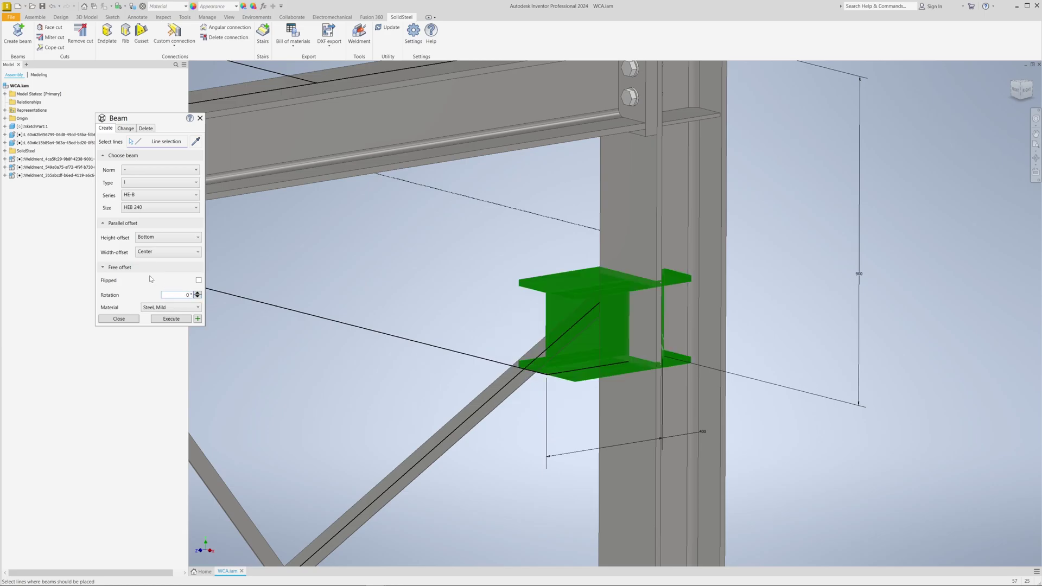
click(148, 235)
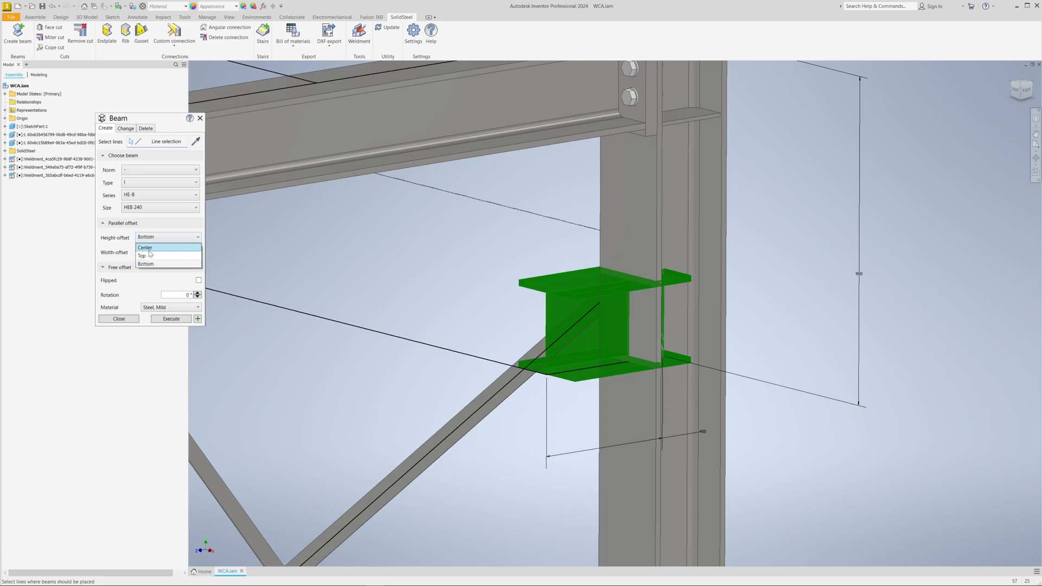
click(150, 247)
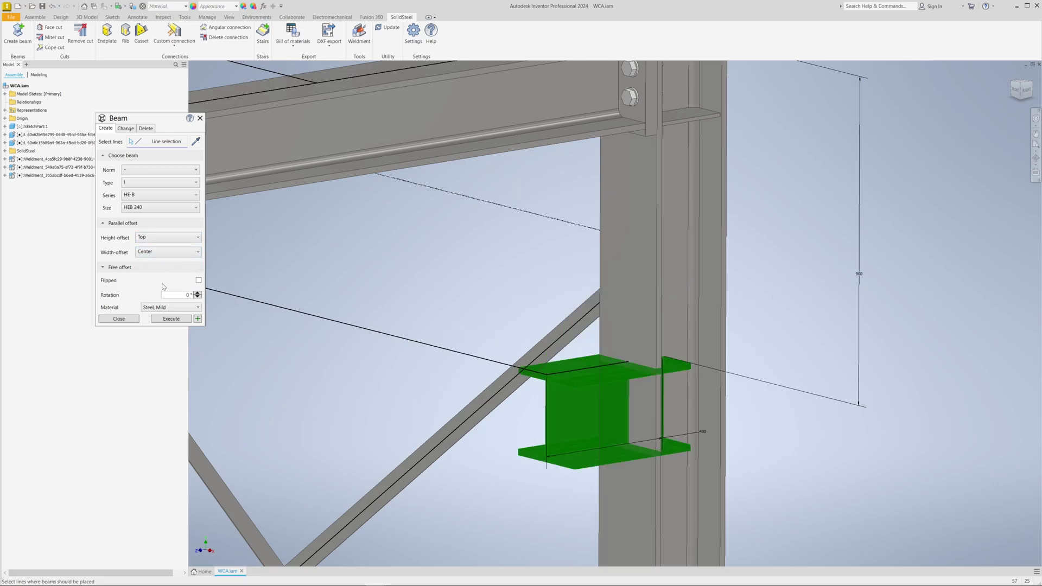
click(173, 319)
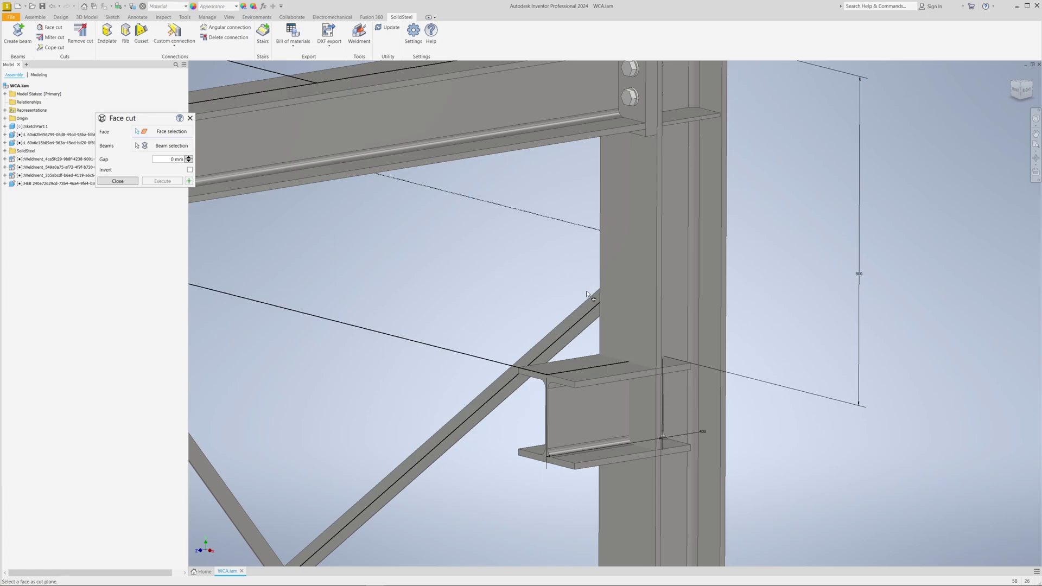
Step: Face-cut the HEB 240 bracket against the column face so it ends flush
click(617, 293)
click(590, 365)
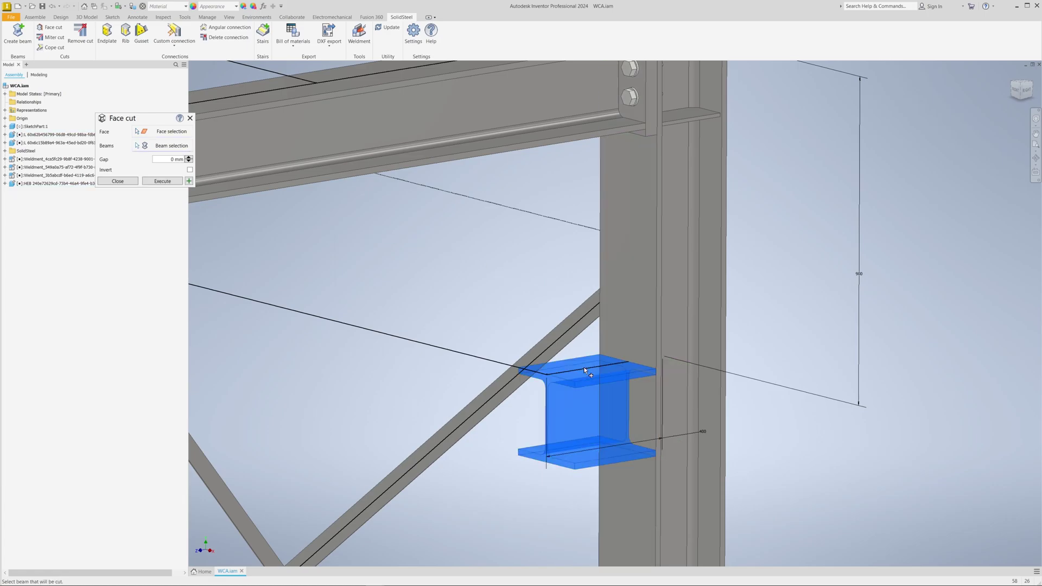
click(163, 181)
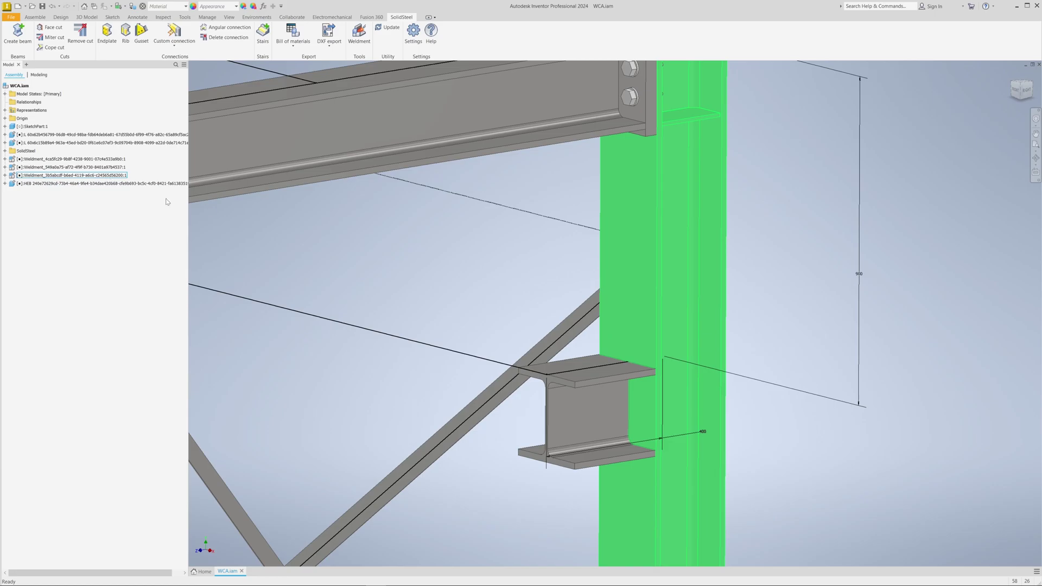
Step: Expand the column's existing weldment to include the HEB 240 bracket beam
click(360, 35)
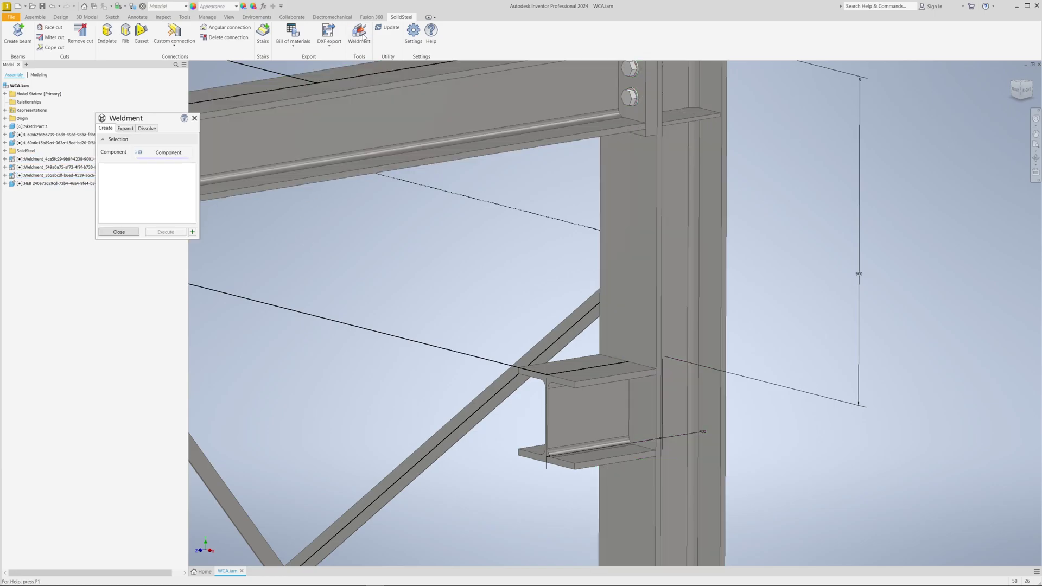
click(127, 130)
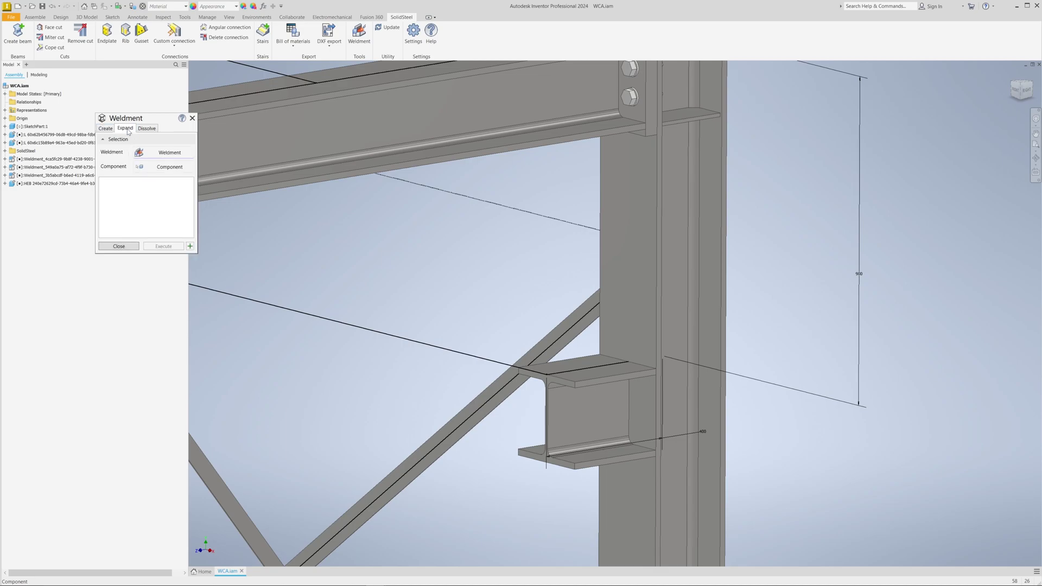
click(618, 213)
click(167, 172)
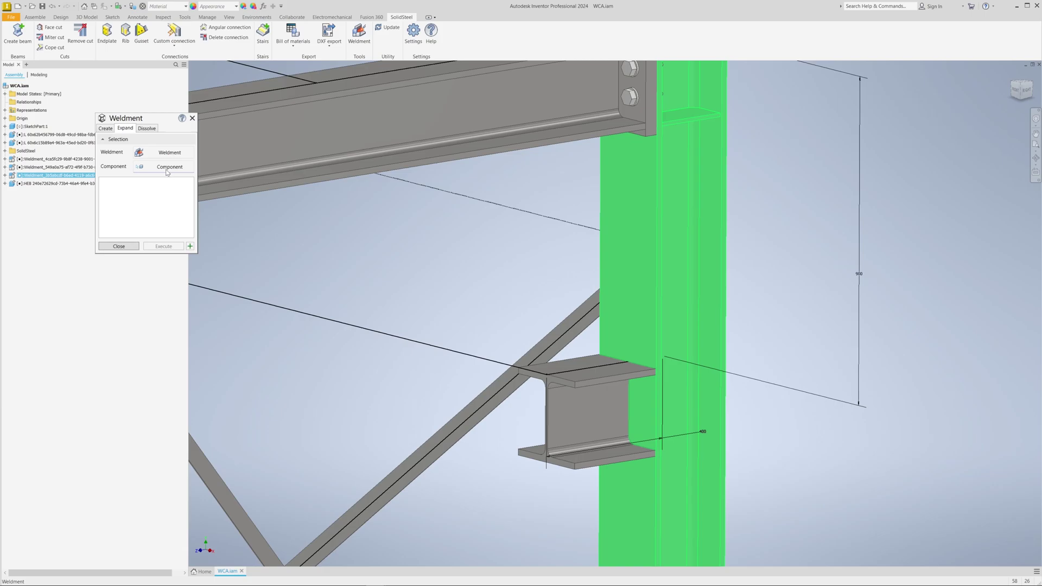
click(562, 378)
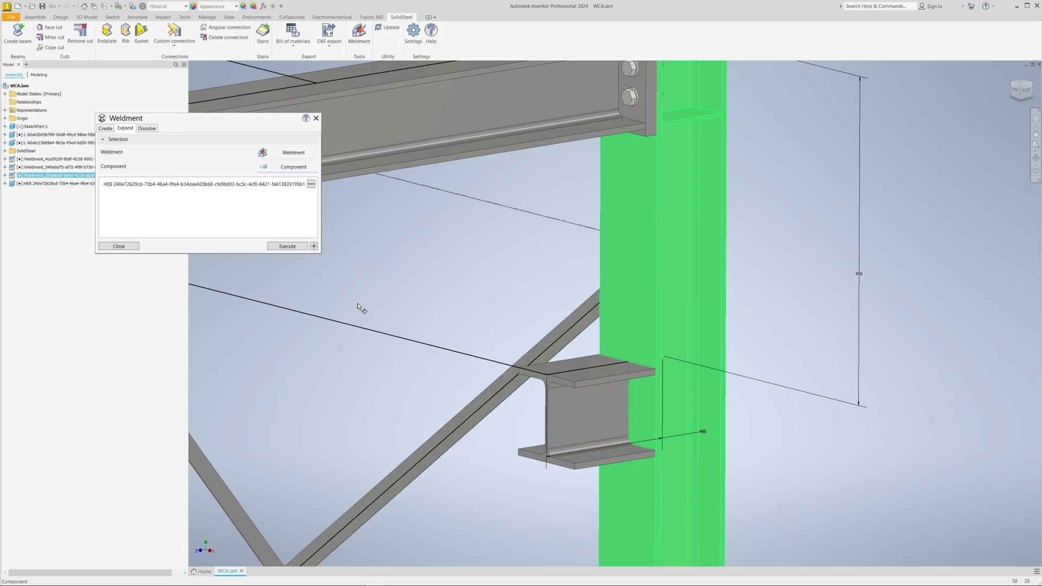
click(287, 247)
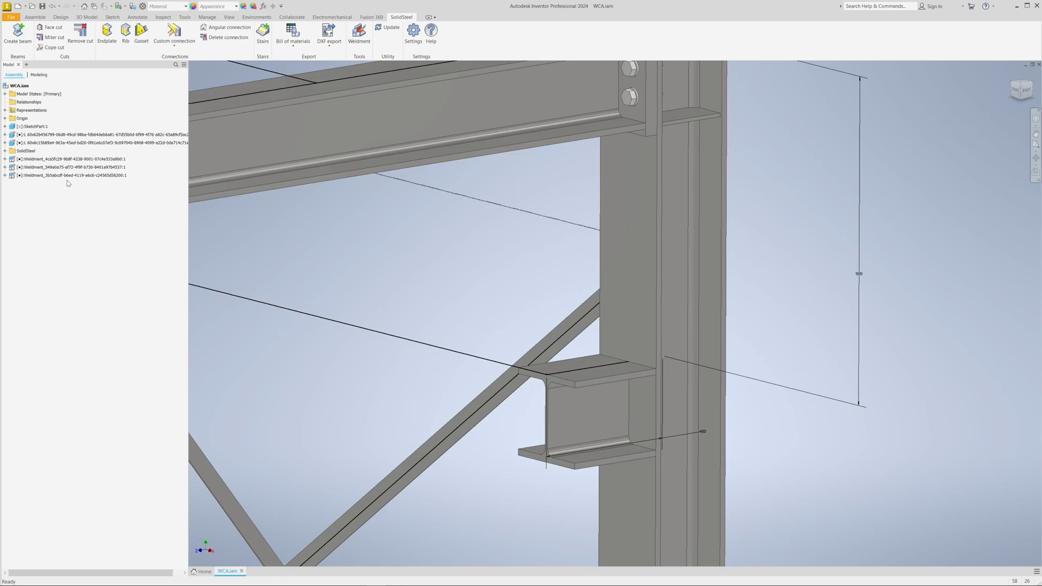
click(66, 180)
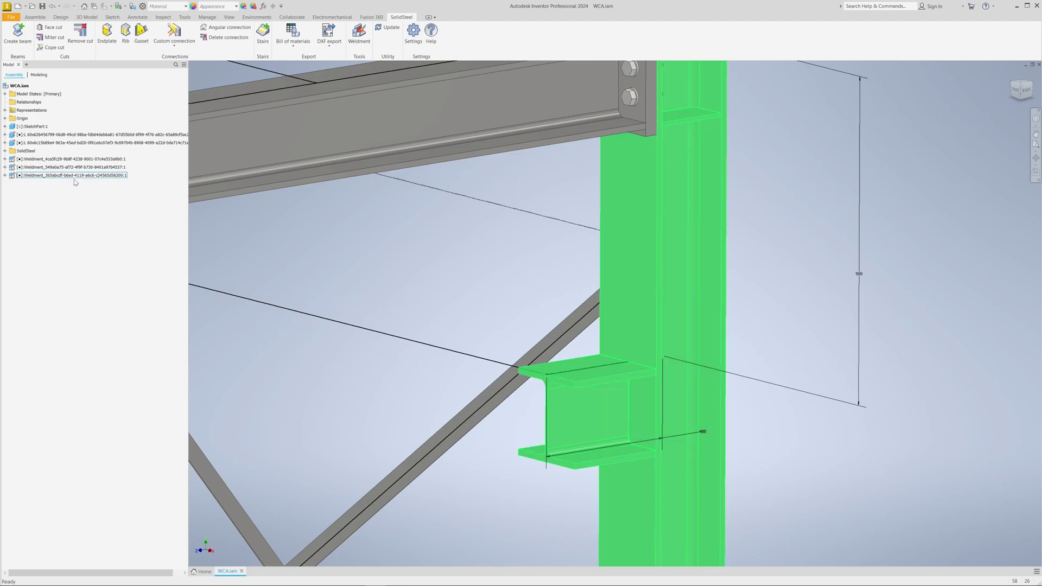
click(262, 229)
scroll(272, 235, down, 5)
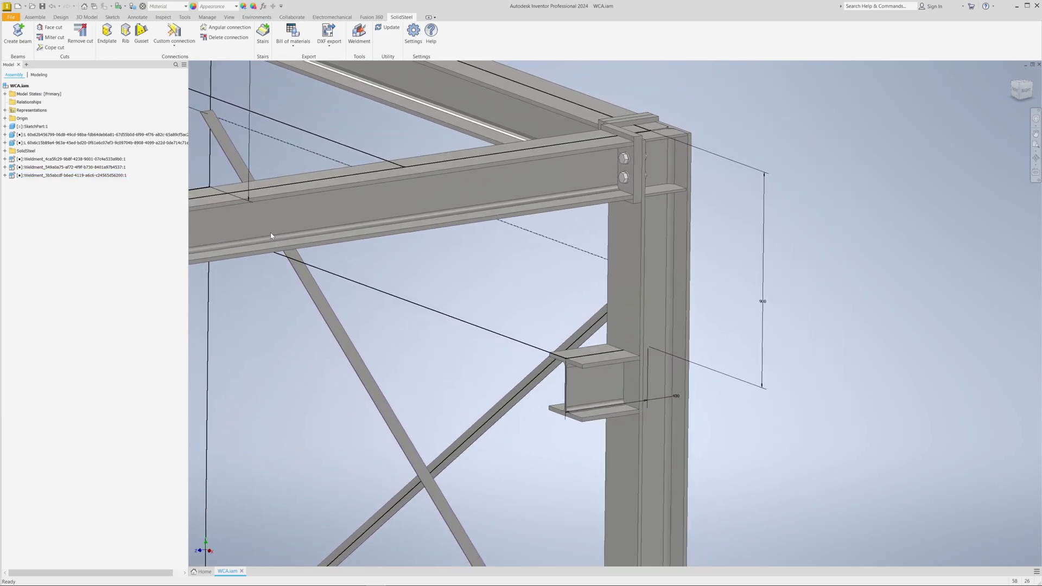
click(271, 235)
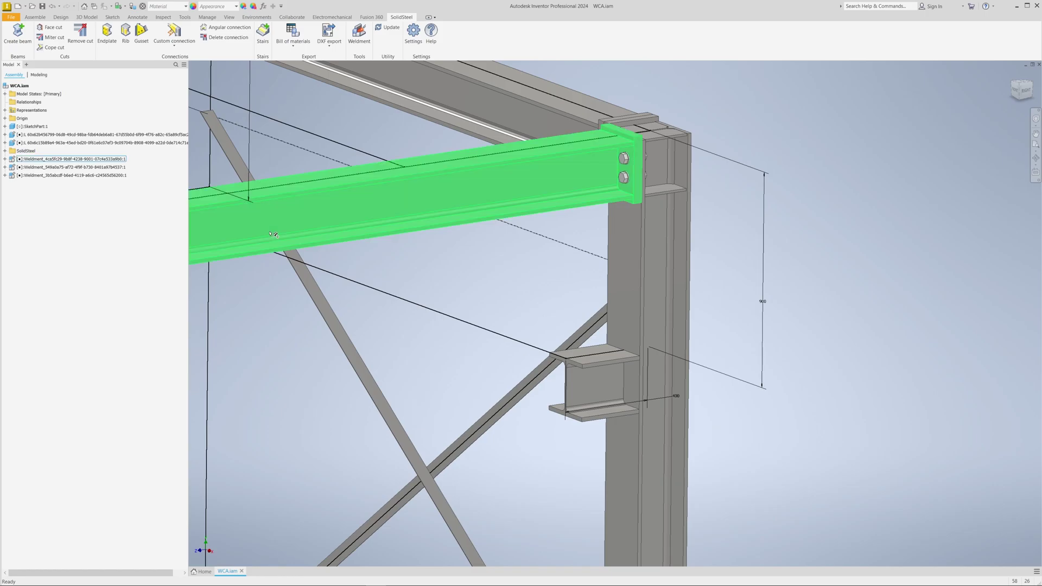
click(343, 258)
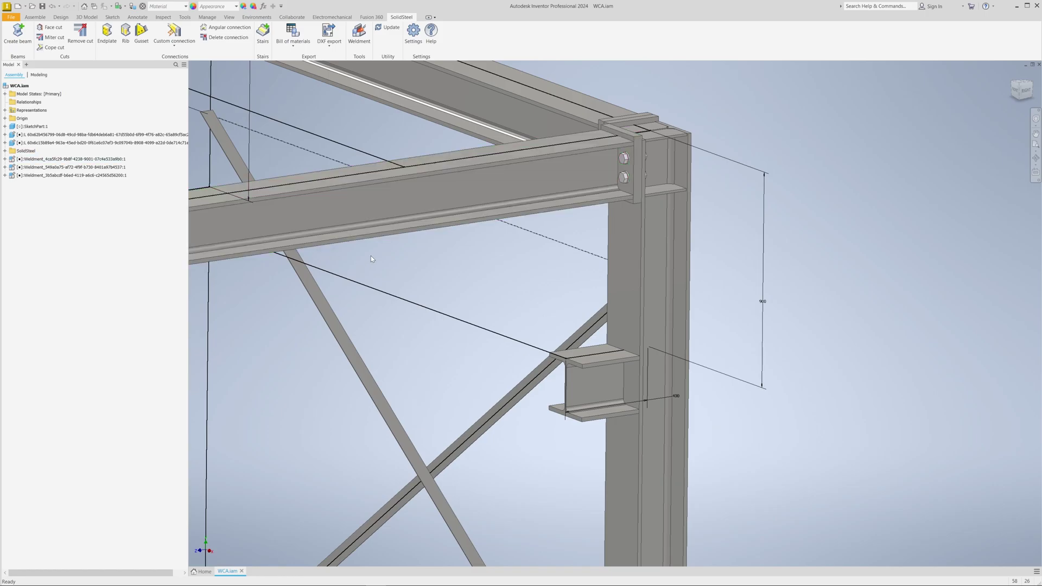